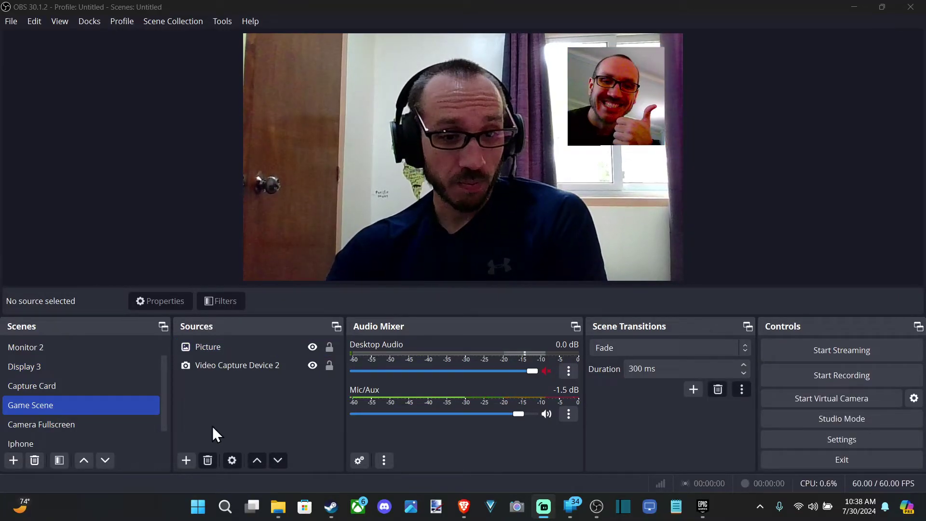
Step: Create a Media Source called 'Movie' from the add-source list
{"action": "left_click", "coordinate": [187, 460]}
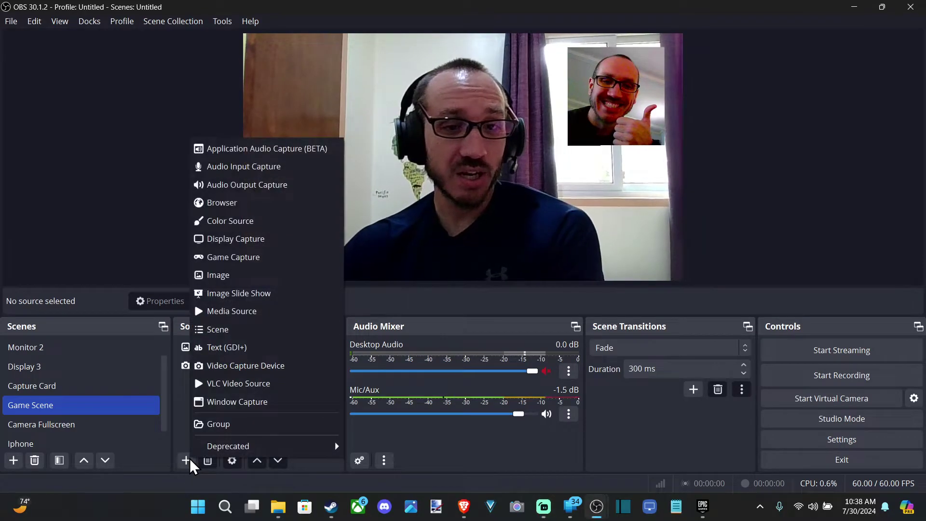
{"action": "left_click", "coordinate": [261, 313]}
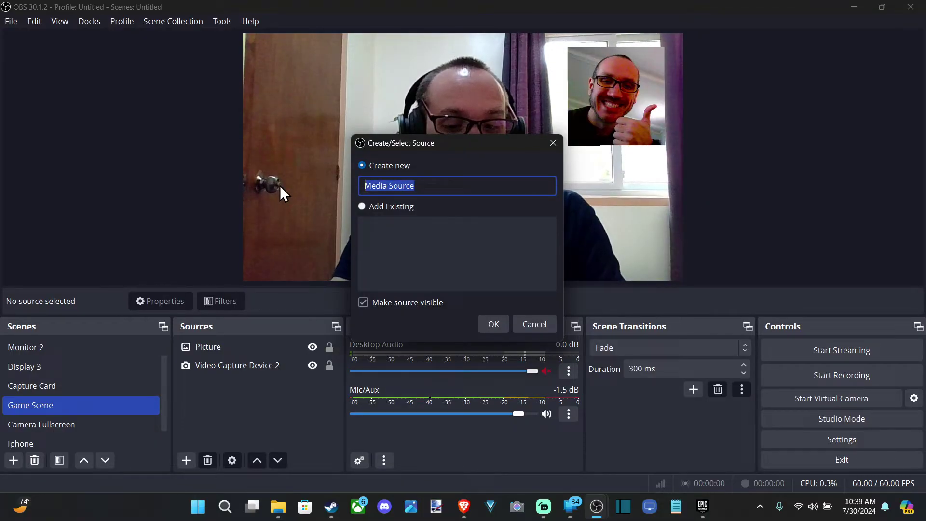
{"action": "type", "text": "Movie"}
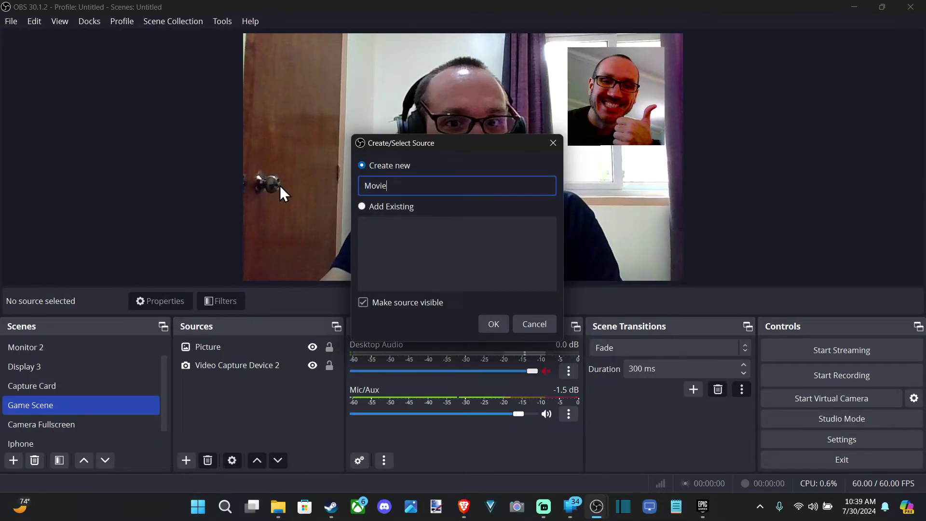
{"action": "left_click", "coordinate": [484, 326]}
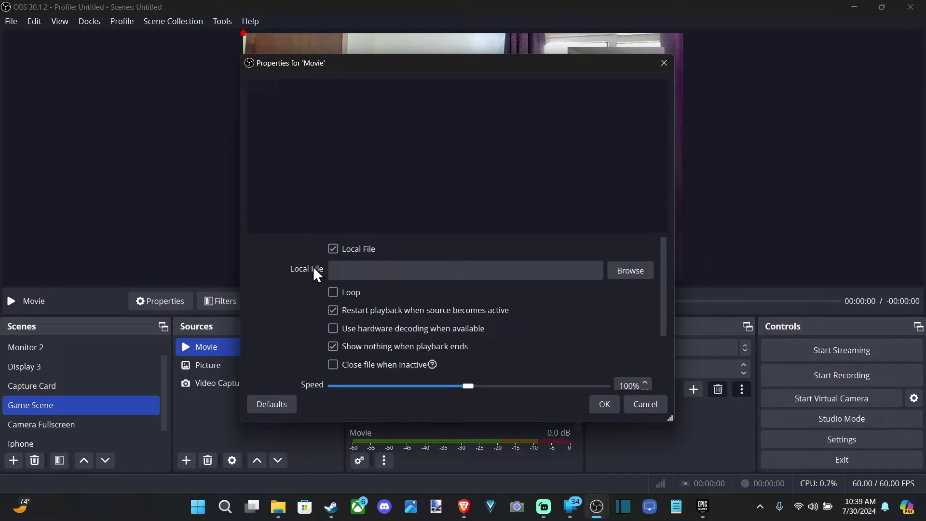
Step: Choose Videos > Completed Videos > Buying moped.mp4 as the Movie source's file
{"action": "left_click", "coordinate": [636, 272]}
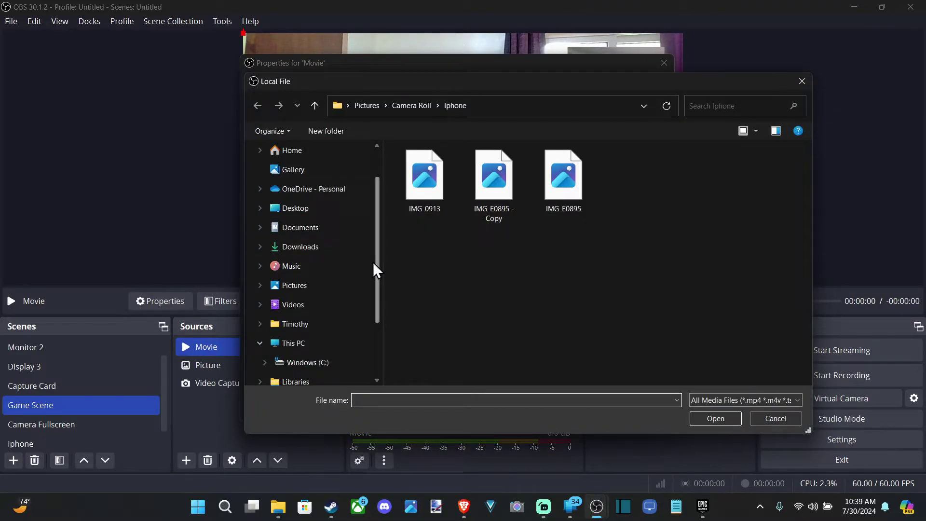
{"action": "left_click_drag", "start_coordinate": [374, 263], "coordinate": [374, 276]}
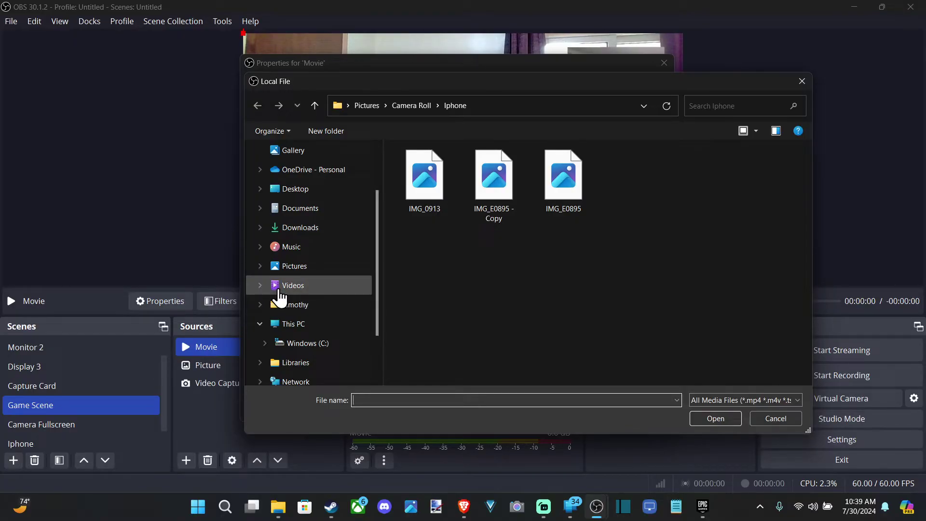
{"action": "left_click", "coordinate": [284, 291]}
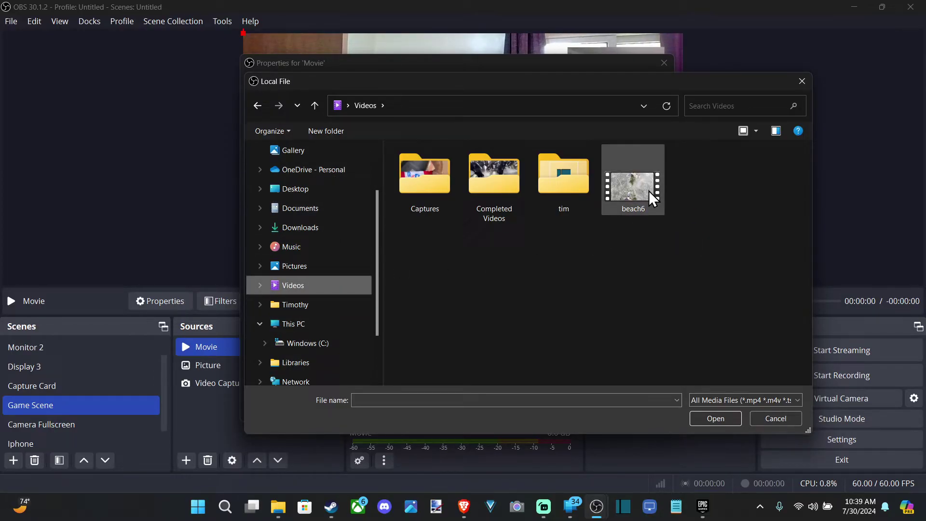
{"action": "double_click", "coordinate": [483, 185]}
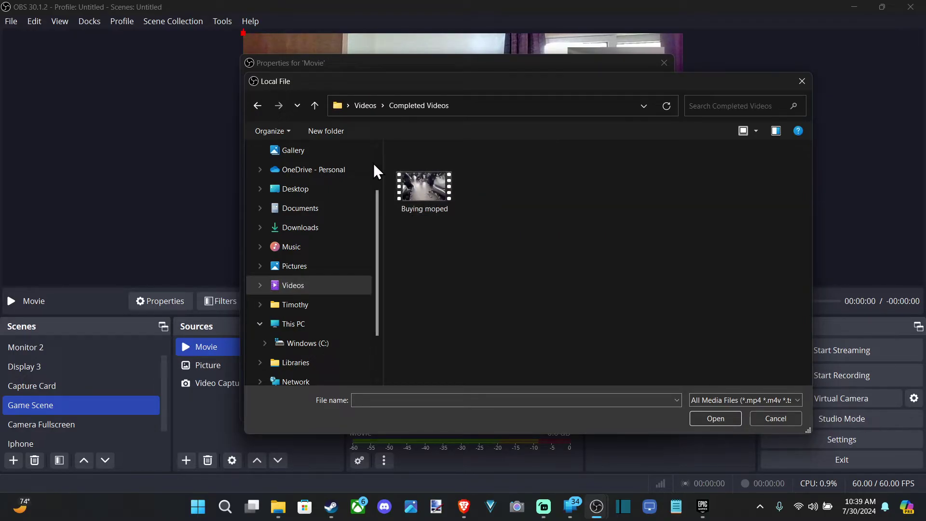
{"action": "double_click", "coordinate": [423, 195]}
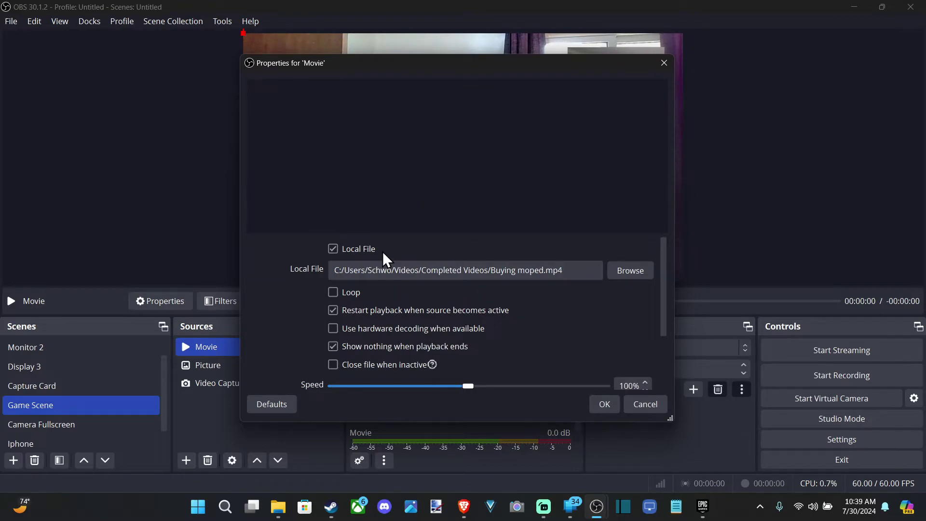
{"action": "left_click_drag", "start_coordinate": [662, 289], "coordinate": [665, 305]}
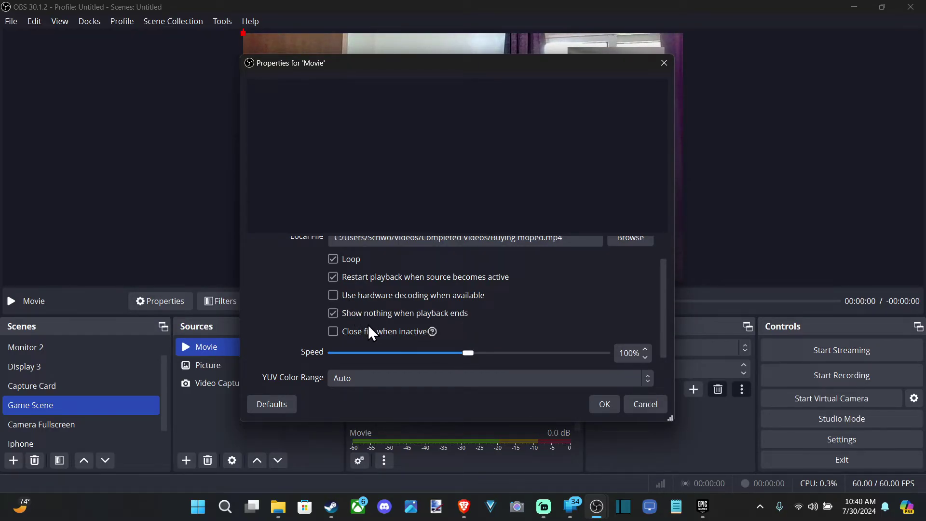
{"action": "scroll", "coordinate": [665, 314], "scroll_direction": "down", "scroll_amount": 2}
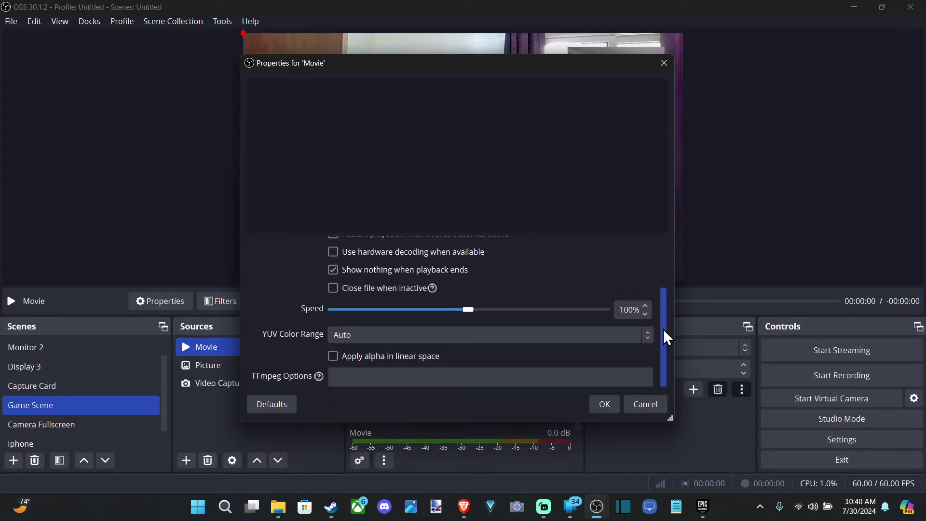
{"action": "scroll", "coordinate": [664, 329], "scroll_direction": "down", "scroll_amount": 1}
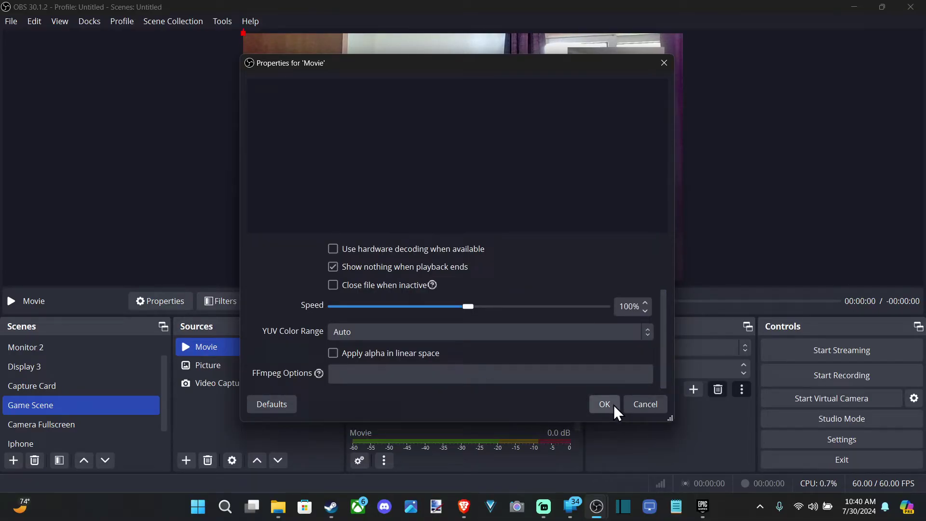
{"action": "mouse_move", "coordinate": [664, 355]}
{"action": "left_mouse_down"}
{"action": "mouse_move", "coordinate": [677, 304]}
{"action": "mouse_move", "coordinate": [627, 393]}
{"action": "left_mouse_up"}
Step: Confirm the Movie settings, mute its audio, and drag the video toward the preview centre
{"action": "left_click", "coordinate": [604, 404]}
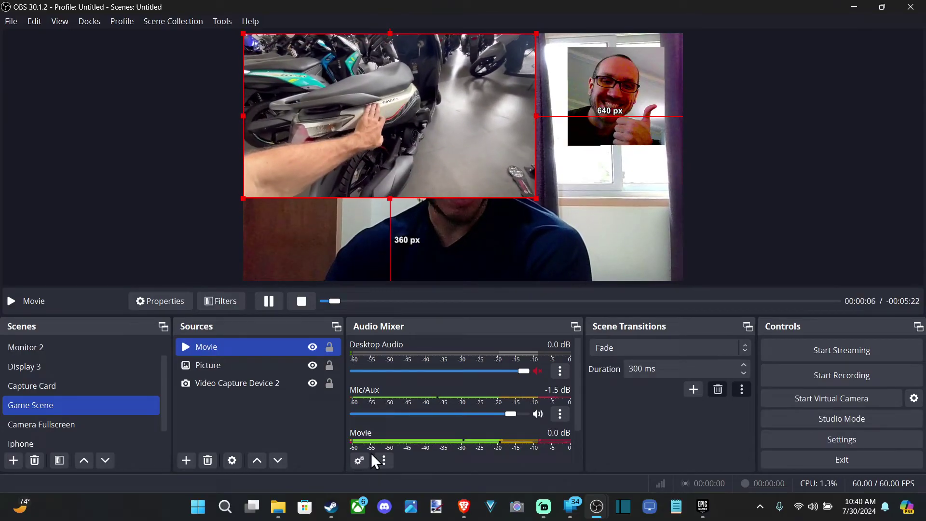
{"action": "left_click_drag", "start_coordinate": [378, 95], "coordinate": [426, 123]}
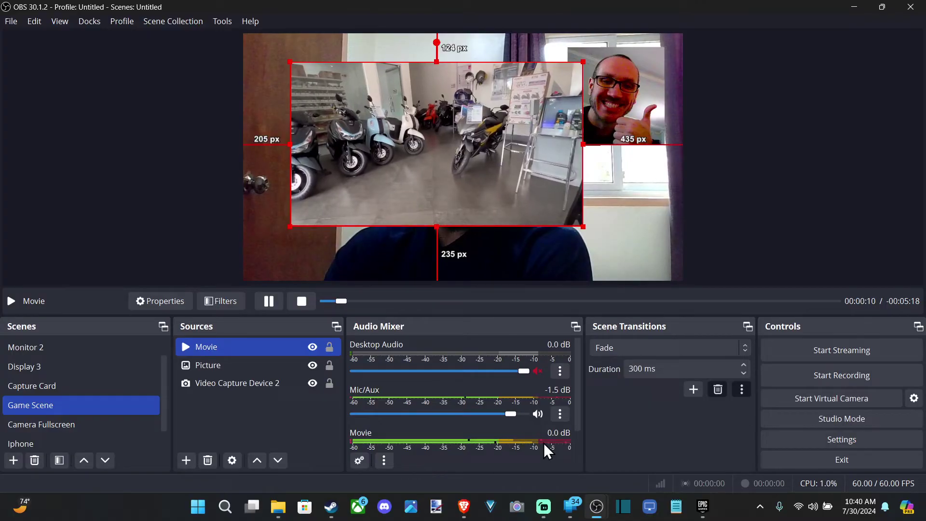
{"action": "scroll", "coordinate": [574, 409], "scroll_direction": "down", "scroll_amount": 1}
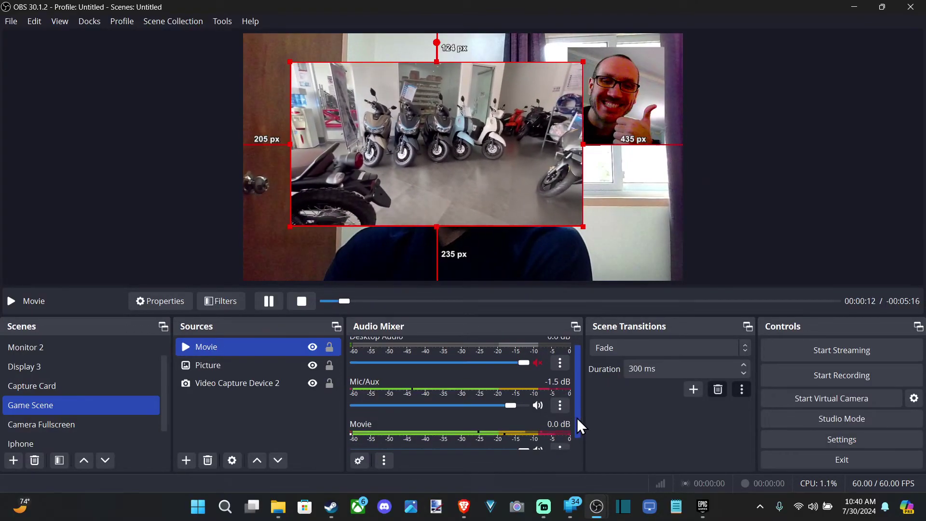
{"action": "left_click", "coordinate": [537, 439]}
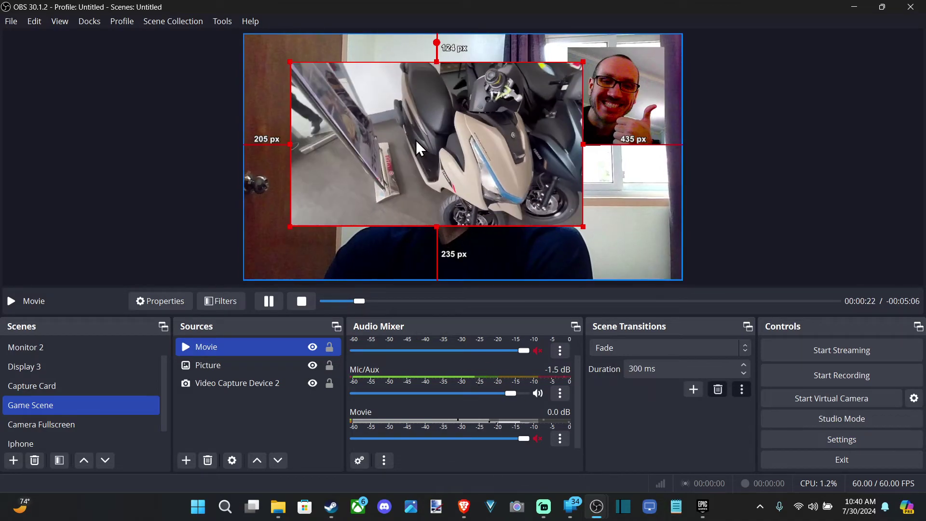
{"action": "mouse_move", "coordinate": [416, 140]}
{"action": "left_mouse_down"}
{"action": "mouse_move", "coordinate": [434, 144]}
{"action": "mouse_move", "coordinate": [412, 150]}
{"action": "left_mouse_up"}
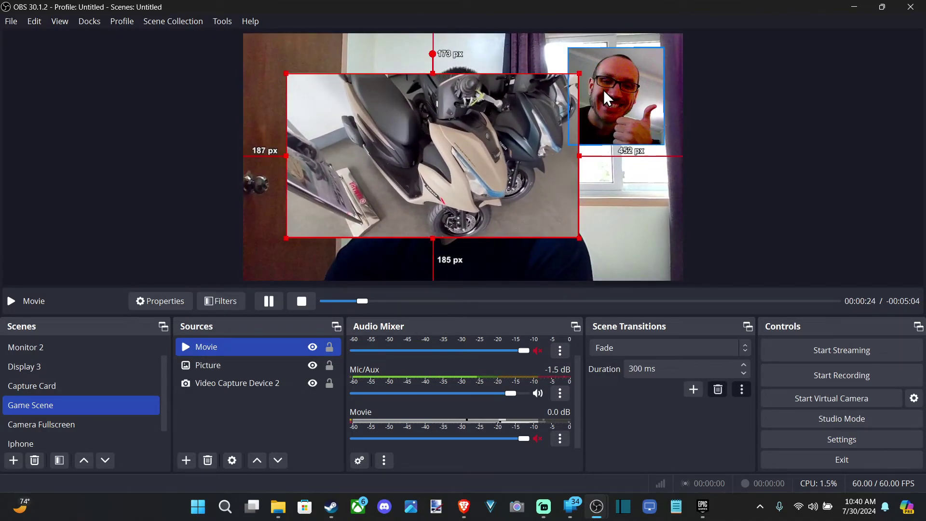
Step: Fit the Movie video to screen, then shrink and reposition it in the preview
{"action": "right_click", "coordinate": [434, 185]}
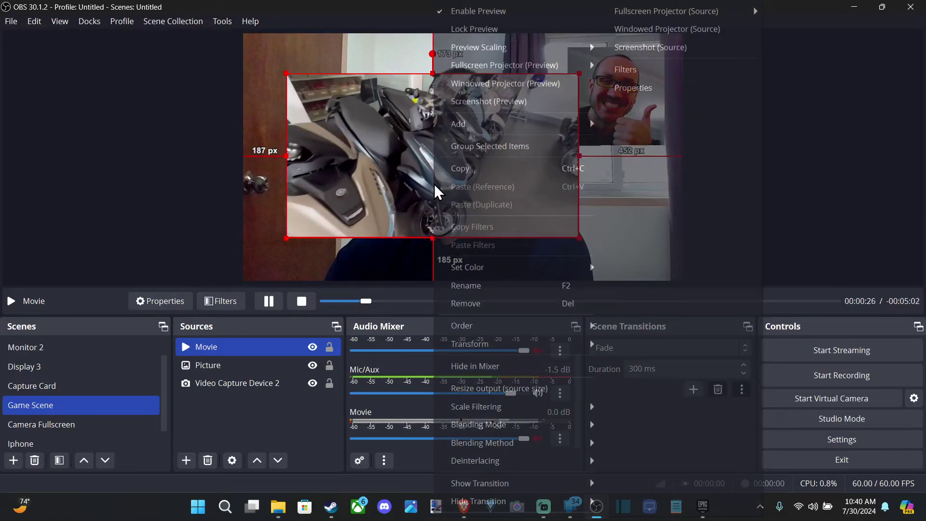
{"action": "mouse_move", "coordinate": [470, 344]}
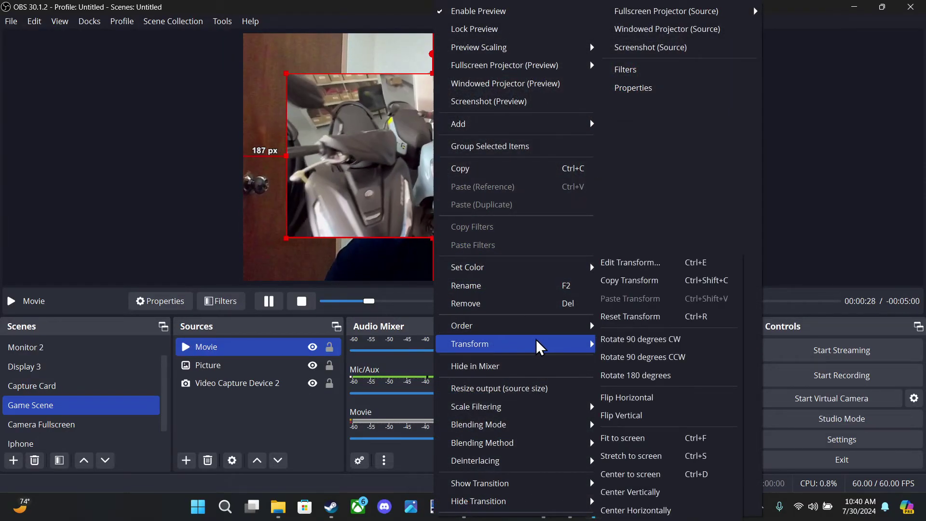
{"action": "left_click", "coordinate": [647, 439]}
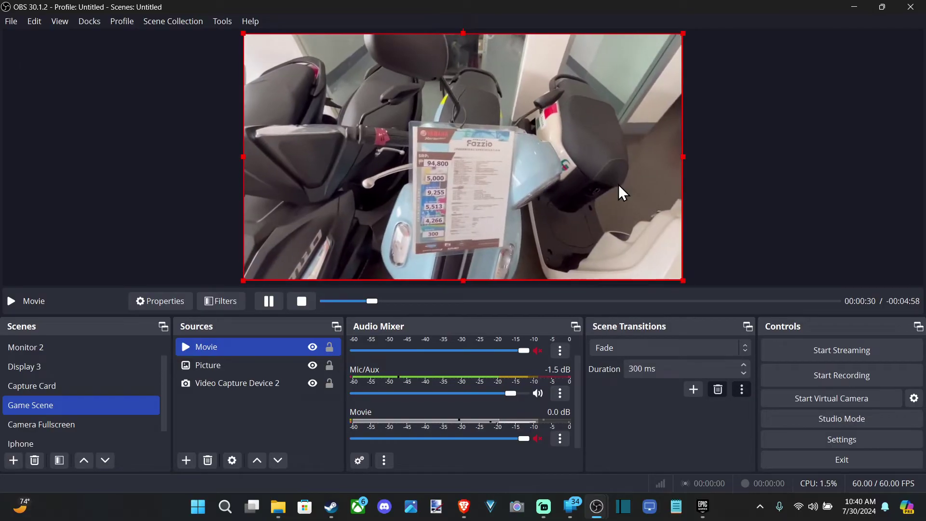
{"action": "left_click_drag", "start_coordinate": [681, 31], "coordinate": [460, 108]}
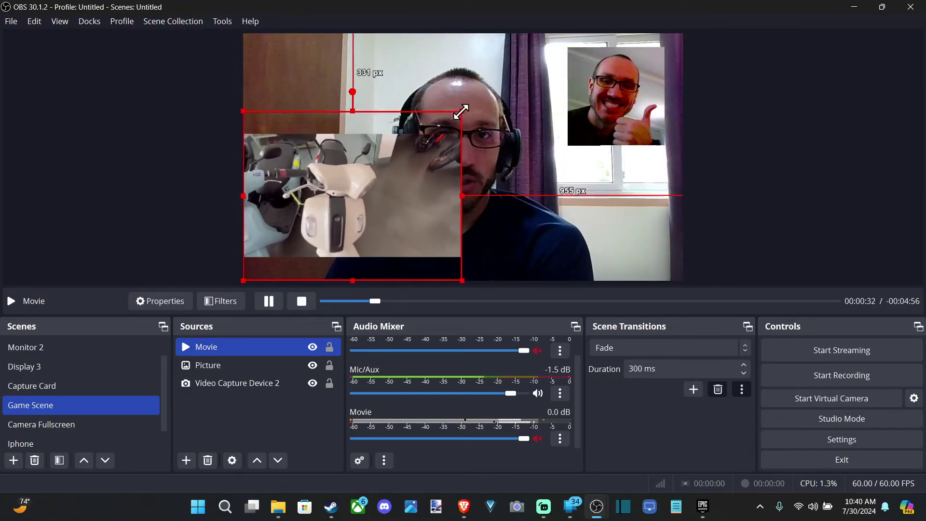
{"action": "mouse_move", "coordinate": [344, 144]}
{"action": "left_mouse_down"}
{"action": "mouse_move", "coordinate": [351, 152]}
{"action": "mouse_move", "coordinate": [403, 140]}
{"action": "left_mouse_up"}
{"action": "mouse_move", "coordinate": [406, 83]}
{"action": "left_mouse_down"}
{"action": "mouse_move", "coordinate": [493, 219]}
{"action": "mouse_move", "coordinate": [401, 69]}
{"action": "left_mouse_up"}
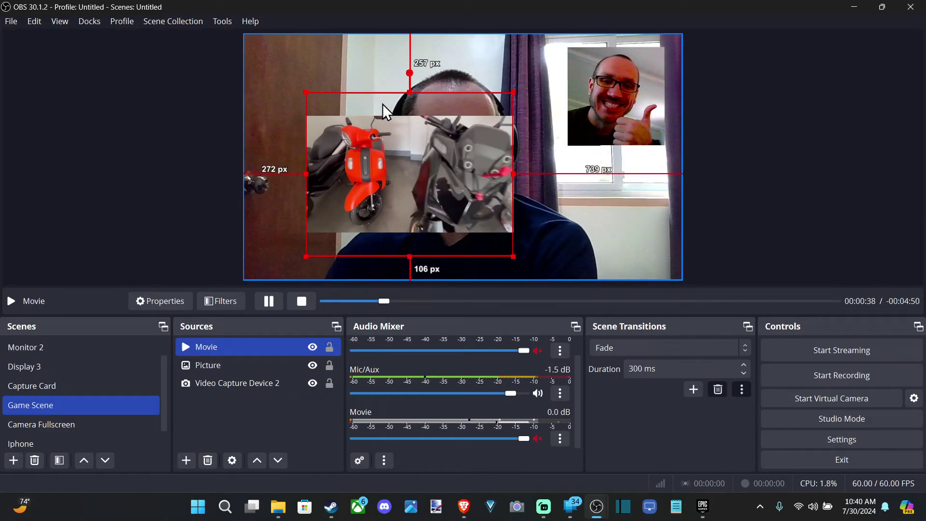
{"action": "left_click_drag", "start_coordinate": [383, 119], "coordinate": [320, 127]}
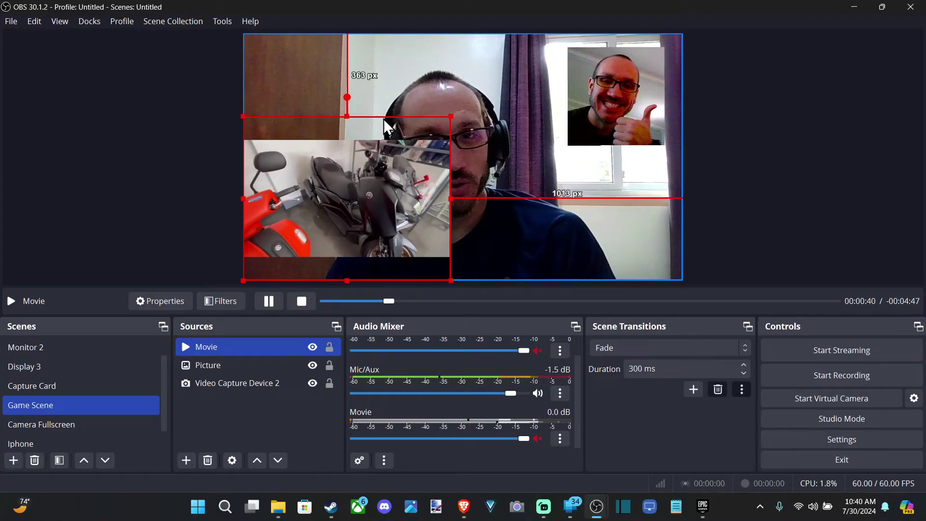
{"action": "left_click_drag", "start_coordinate": [384, 119], "coordinate": [442, 127]}
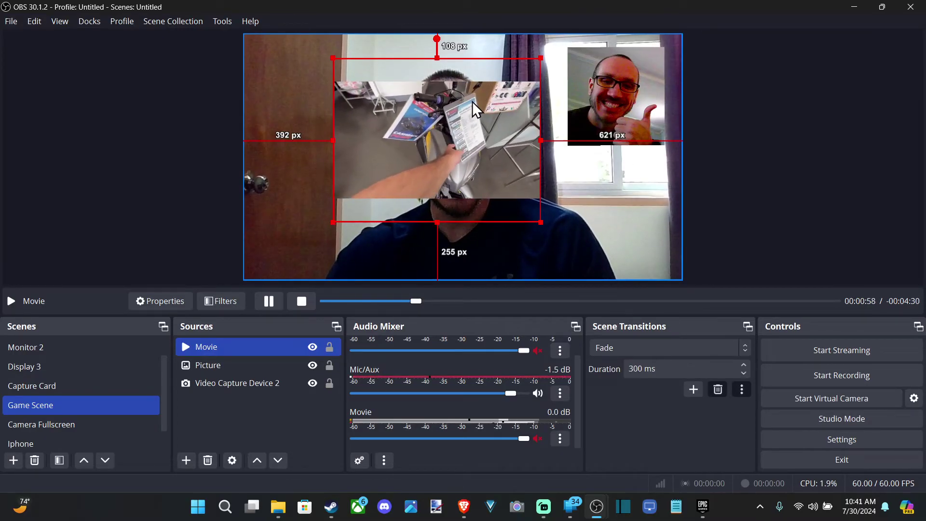
Step: Enlarge the Movie video again and apply Transform > Fit to screen
{"action": "left_click_drag", "start_coordinate": [541, 58], "coordinate": [666, 8]}
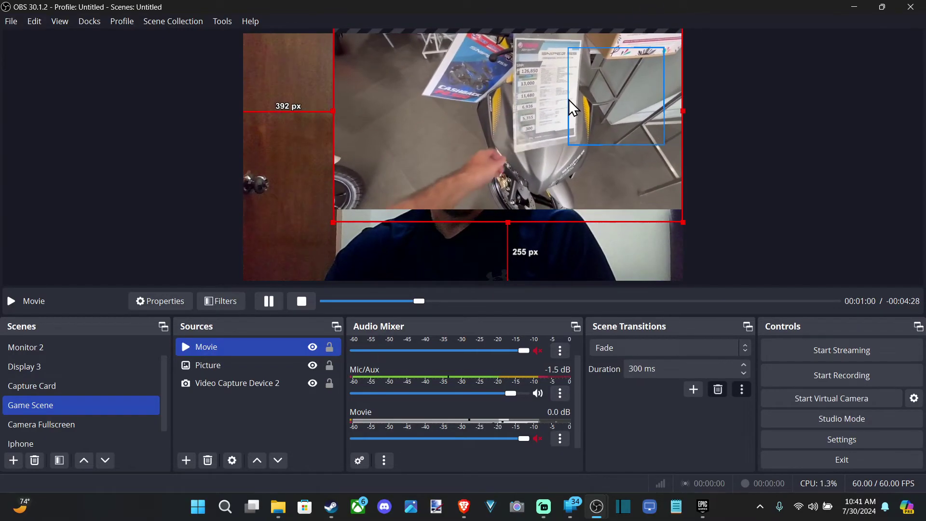
{"action": "left_click_drag", "start_coordinate": [601, 58], "coordinate": [672, 26]}
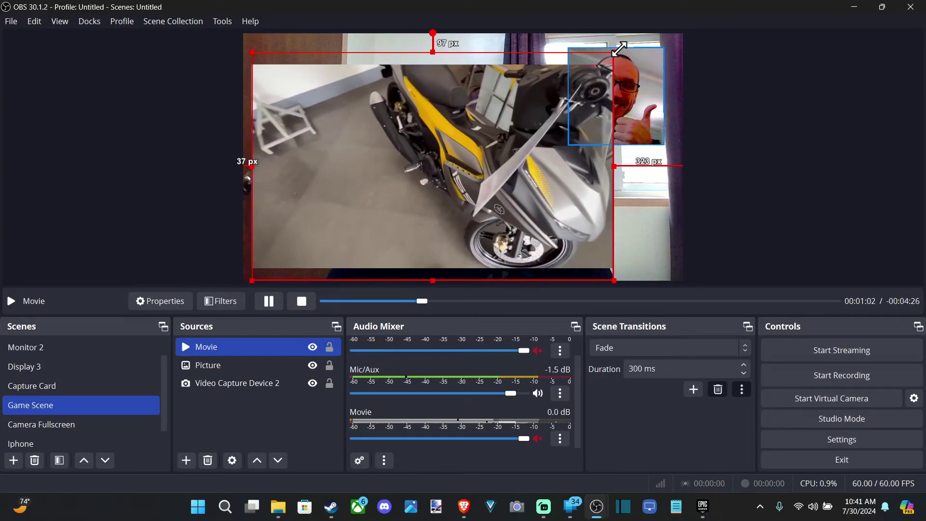
{"action": "left_click_drag", "start_coordinate": [517, 146], "coordinate": [528, 149]}
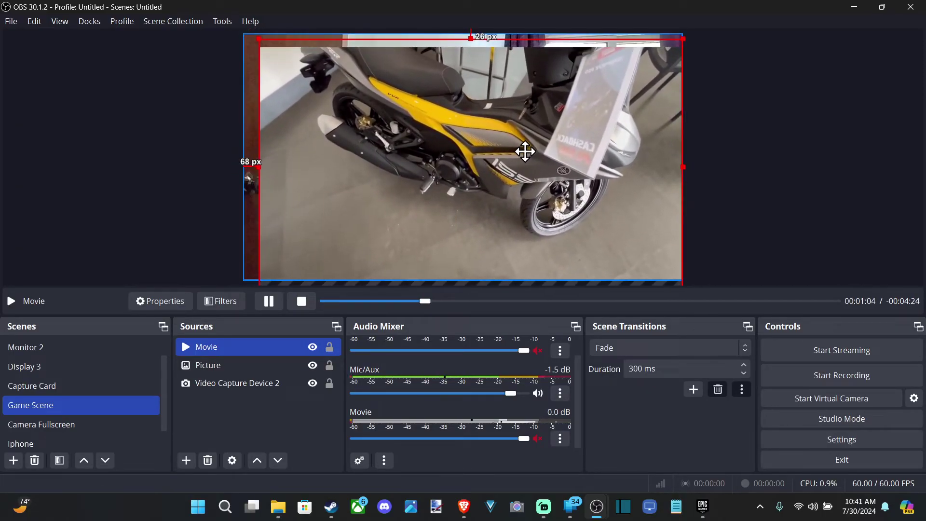
{"action": "right_click", "coordinate": [495, 171]}
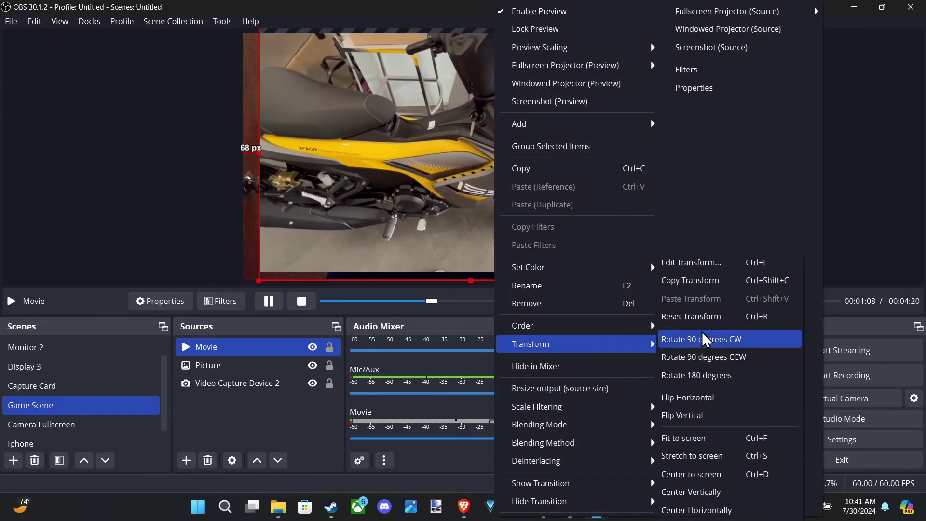
{"action": "mouse_move", "coordinate": [575, 344]}
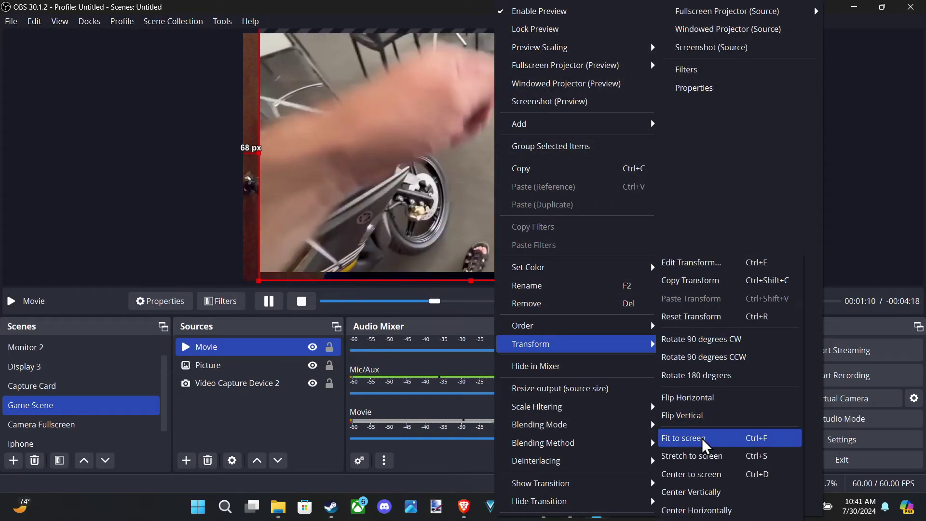
{"action": "left_click", "coordinate": [698, 439]}
Step: Move Picture and the webcam above Movie, shrinking the webcam into the lower right
{"action": "left_click_drag", "start_coordinate": [228, 364], "coordinate": [230, 347]}
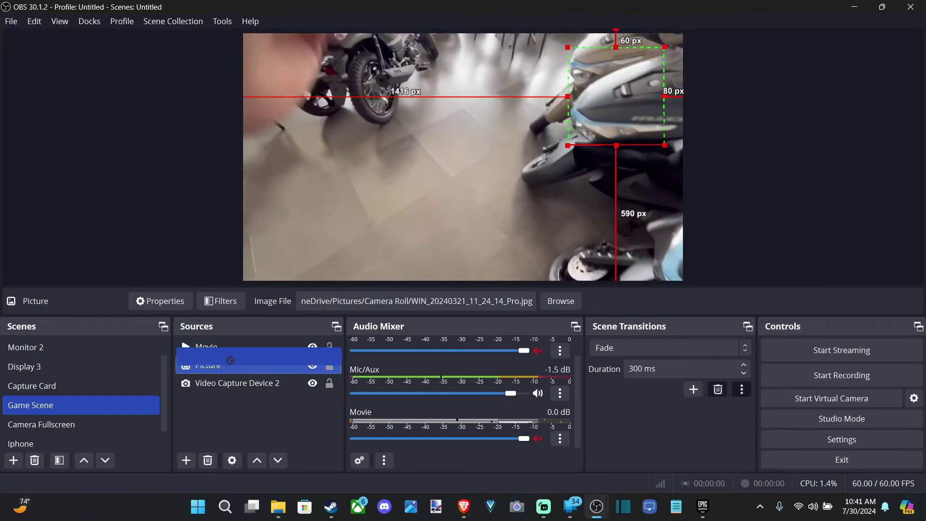
{"action": "left_click", "coordinate": [215, 384]}
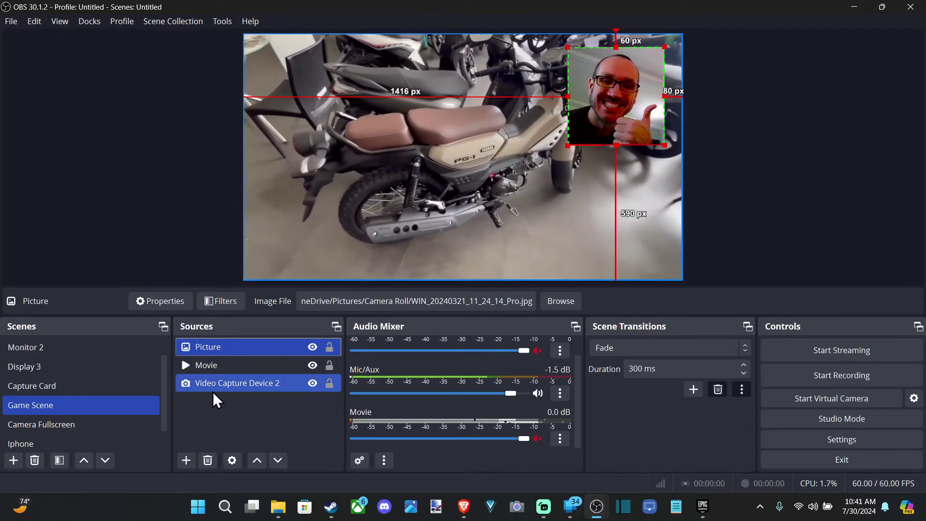
{"action": "left_click_drag", "start_coordinate": [218, 386], "coordinate": [223, 362]}
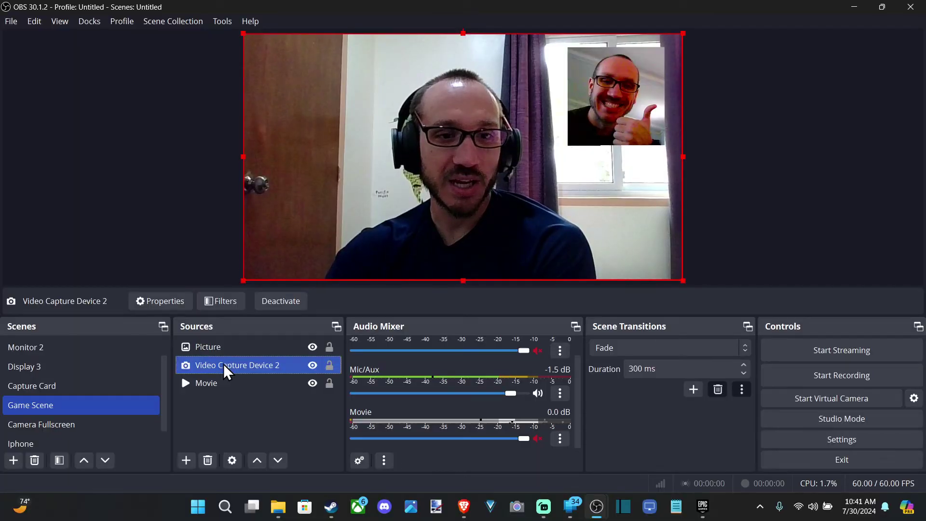
{"action": "left_click_drag", "start_coordinate": [244, 279], "coordinate": [446, 159]}
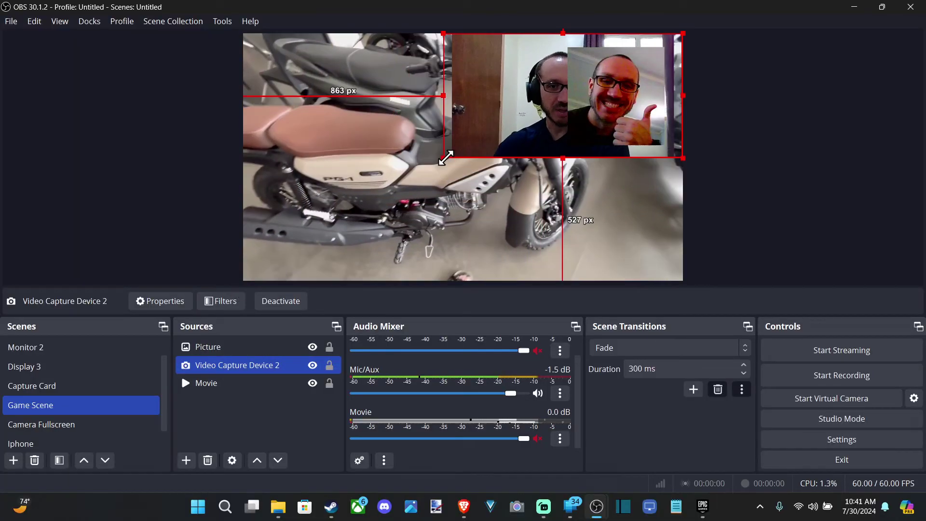
{"action": "mouse_move", "coordinate": [517, 122]}
{"action": "left_mouse_down"}
{"action": "mouse_move", "coordinate": [514, 253]}
{"action": "mouse_move", "coordinate": [507, 250]}
{"action": "left_mouse_up"}
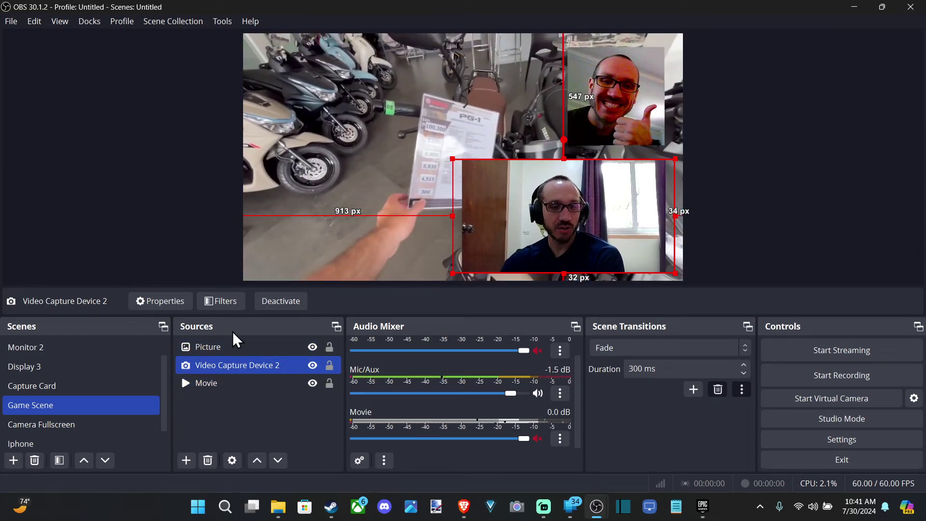
Step: Select Movie together with Picture in the Sources list
{"action": "left_click", "coordinate": [219, 384]}
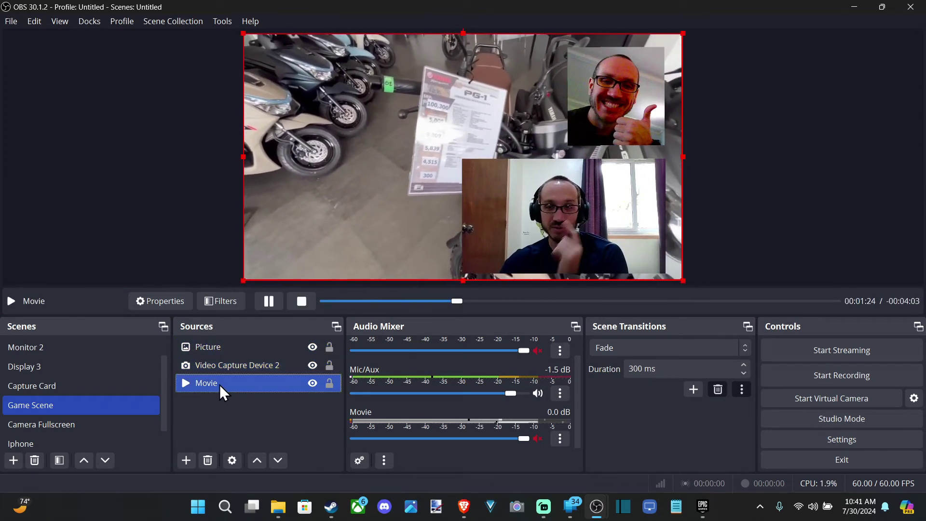
{"action": "left_click", "coordinate": [202, 365], "text": "ctrl"}
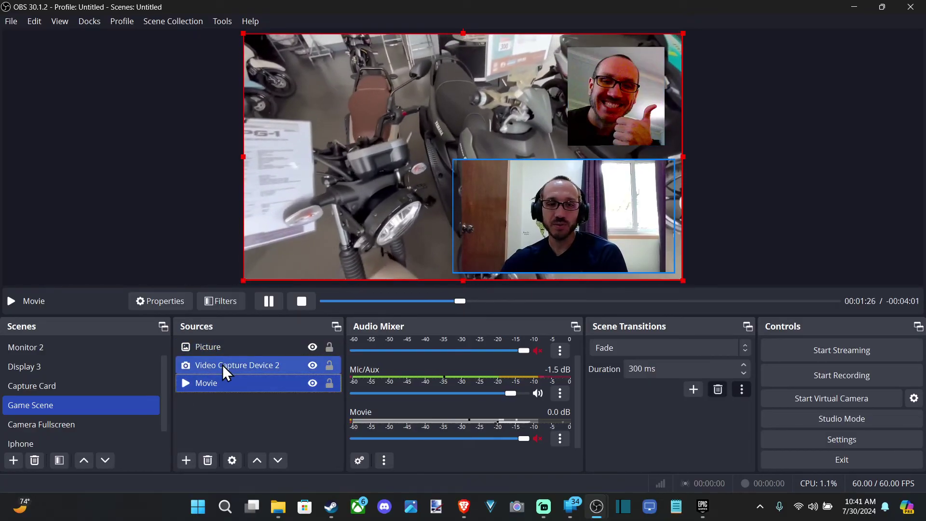
{"action": "left_click", "coordinate": [222, 365], "text": "ctrl"}
{"action": "left_click", "coordinate": [231, 345], "text": "ctrl"}
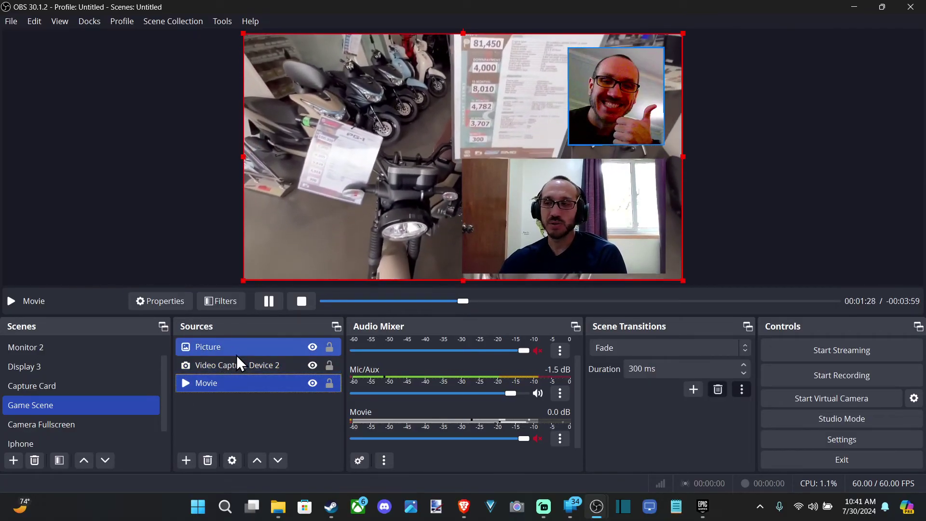
{"action": "left_click", "coordinate": [225, 383]}
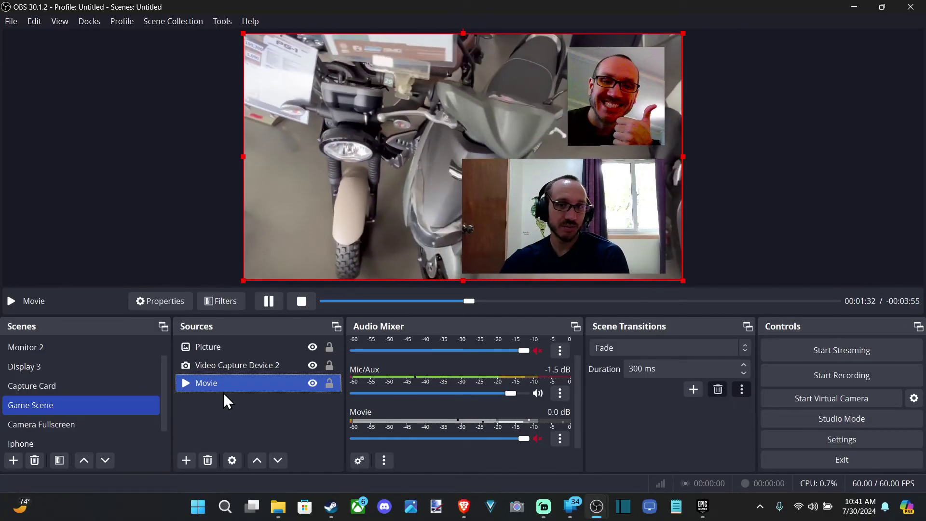
{"action": "left_click", "coordinate": [283, 365], "text": "ctrl"}
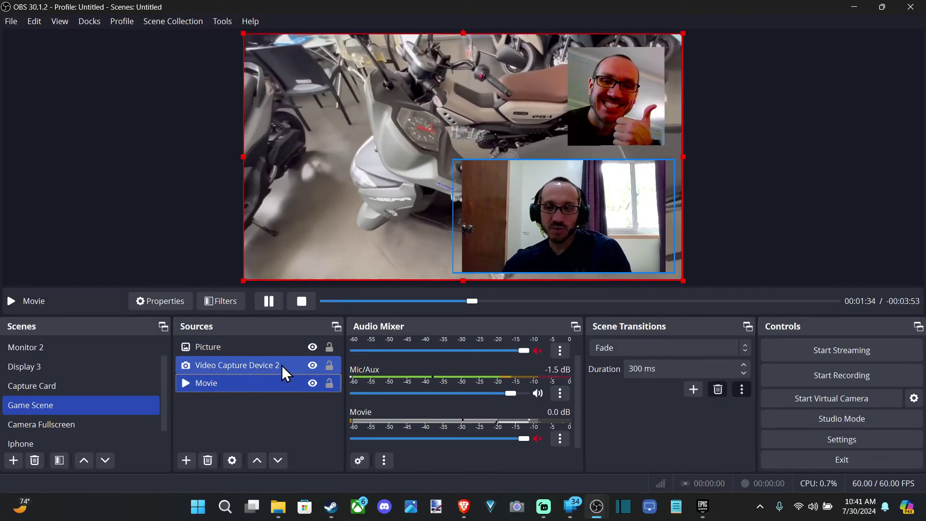
{"action": "left_click", "coordinate": [307, 366], "text": "ctrl"}
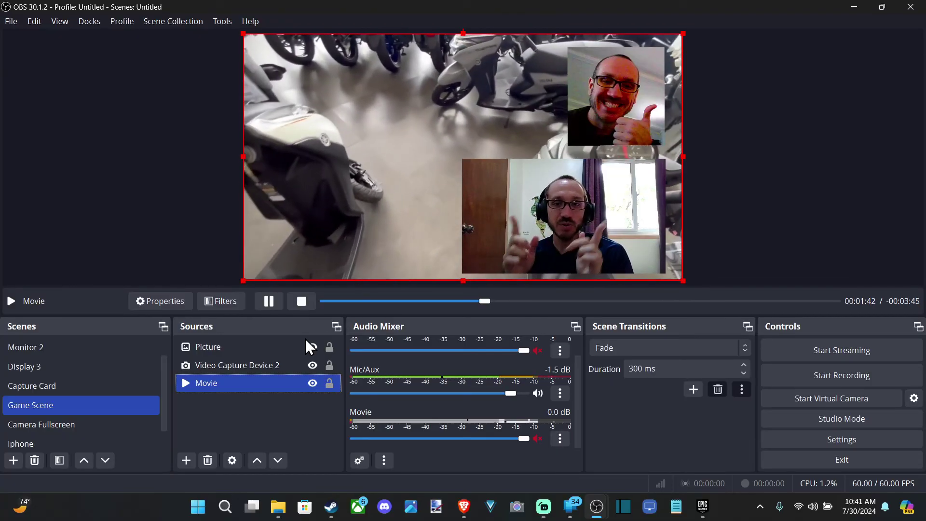
{"action": "left_click", "coordinate": [303, 340], "text": "ctrl"}
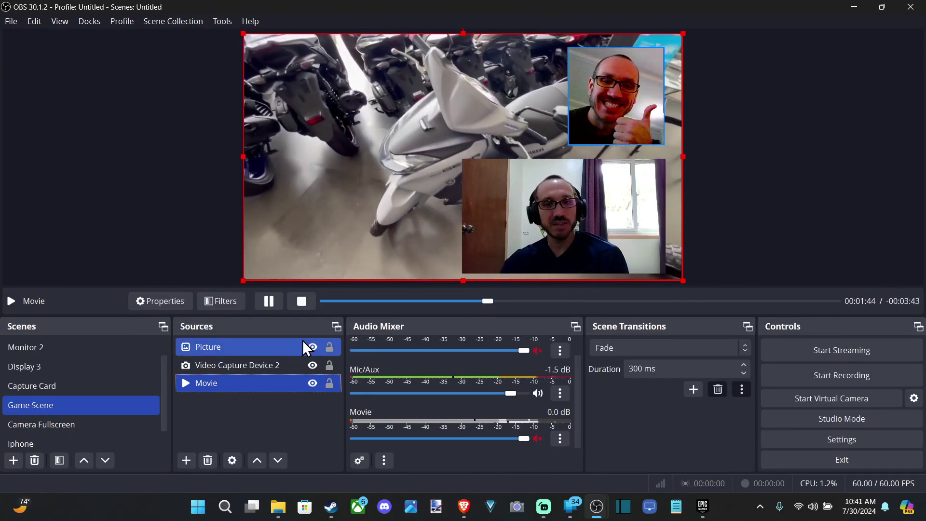
{"action": "left_click", "coordinate": [217, 383]}
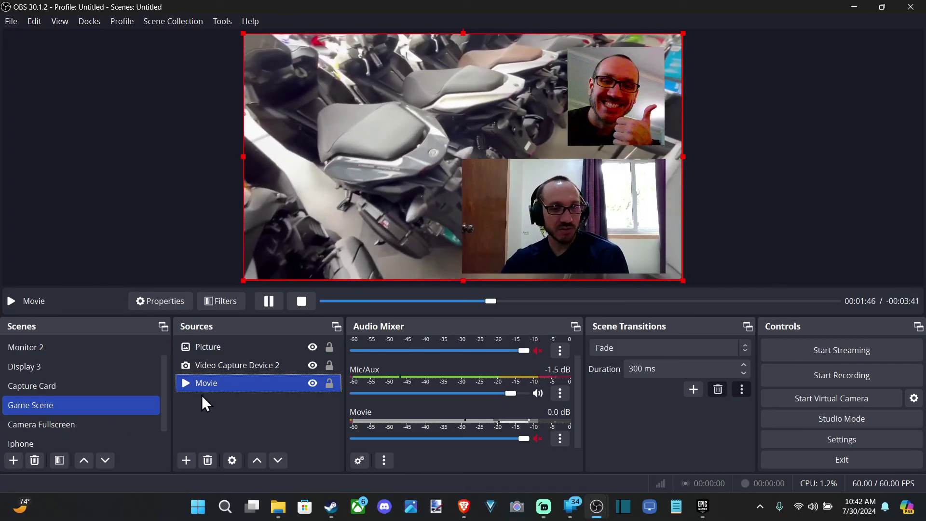
Step: Open Movie's Filters window and show the Effect Filters list of types
{"action": "right_click", "coordinate": [246, 386]}
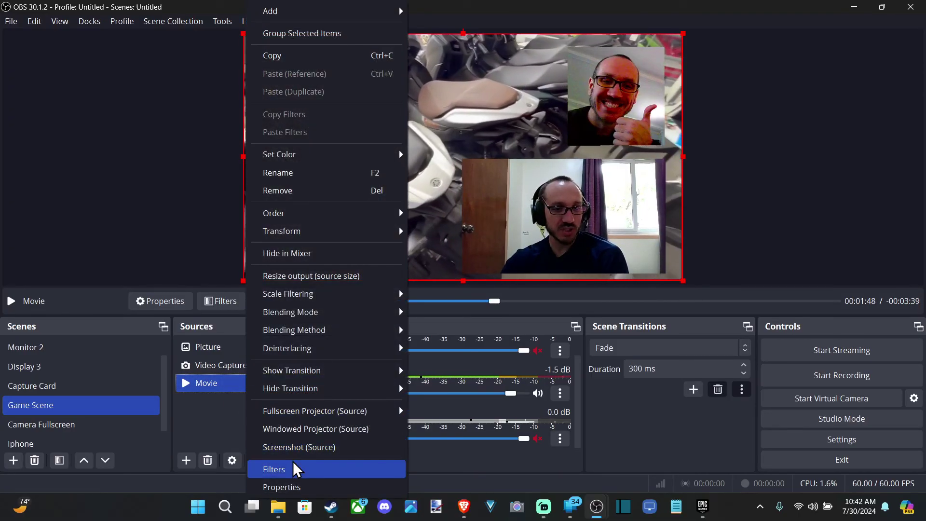
{"action": "left_click", "coordinate": [294, 470]}
{"action": "left_click", "coordinate": [213, 449]}
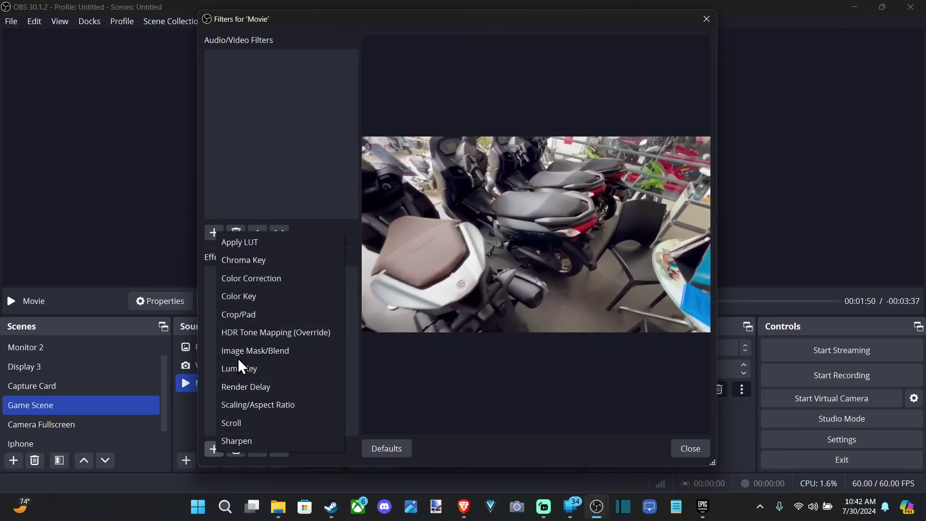